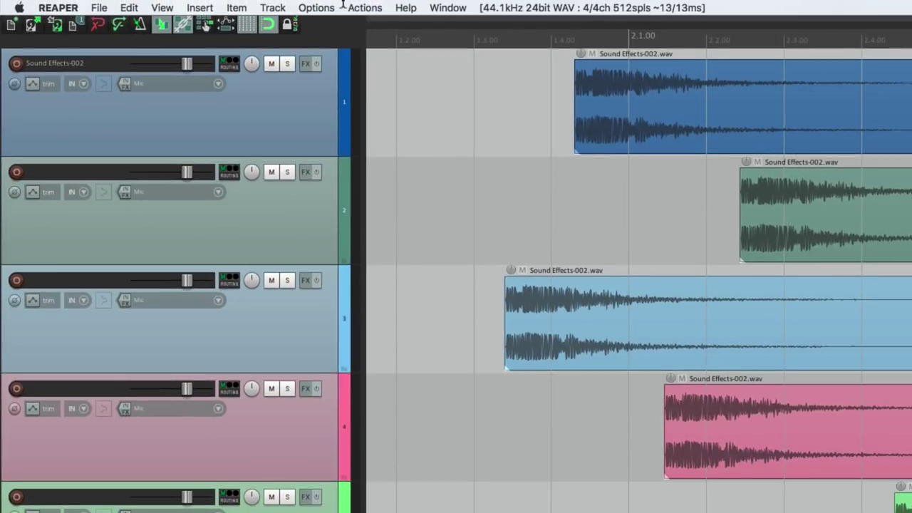
In Appearance preferences, enable 'Divide arrange view vertically every 0 measures'
{"action": "left_click", "coordinate": [316, 9]}
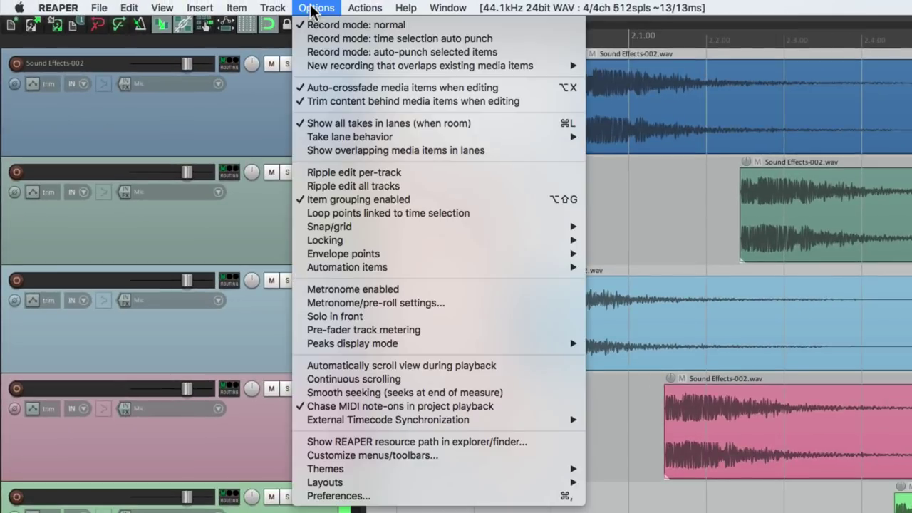
{"action": "left_click", "coordinate": [448, 496]}
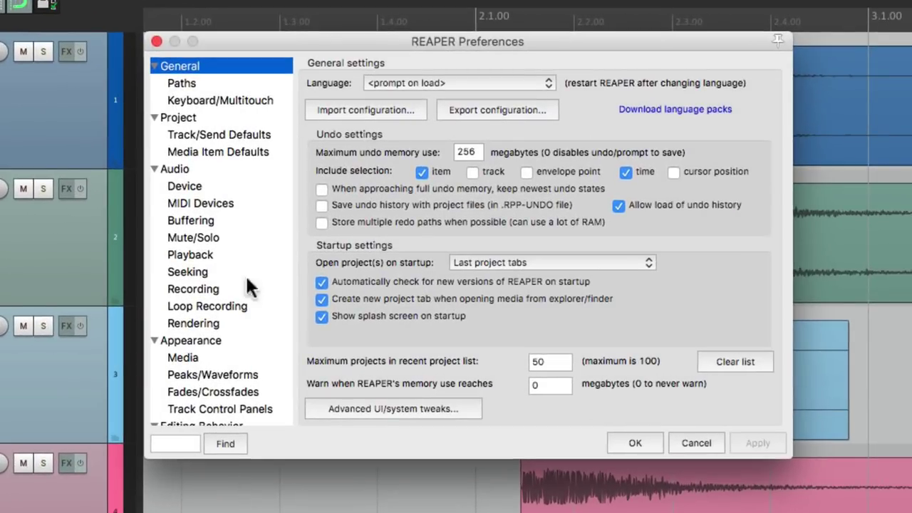
{"action": "scroll", "coordinate": [250, 223], "scroll_direction": "down", "scroll_amount": 1}
{"action": "scroll", "coordinate": [245, 211], "scroll_direction": "down", "scroll_amount": 1}
{"action": "left_click", "coordinate": [237, 322]}
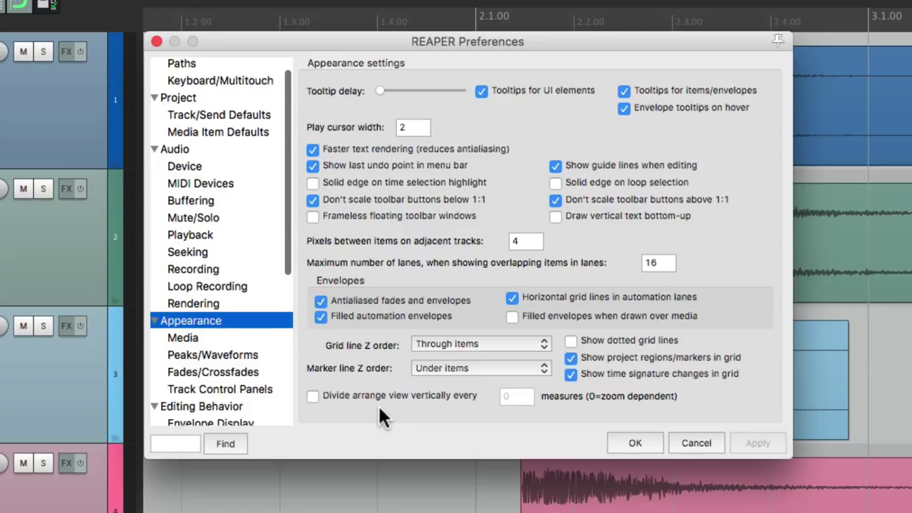
{"action": "left_click", "coordinate": [315, 395]}
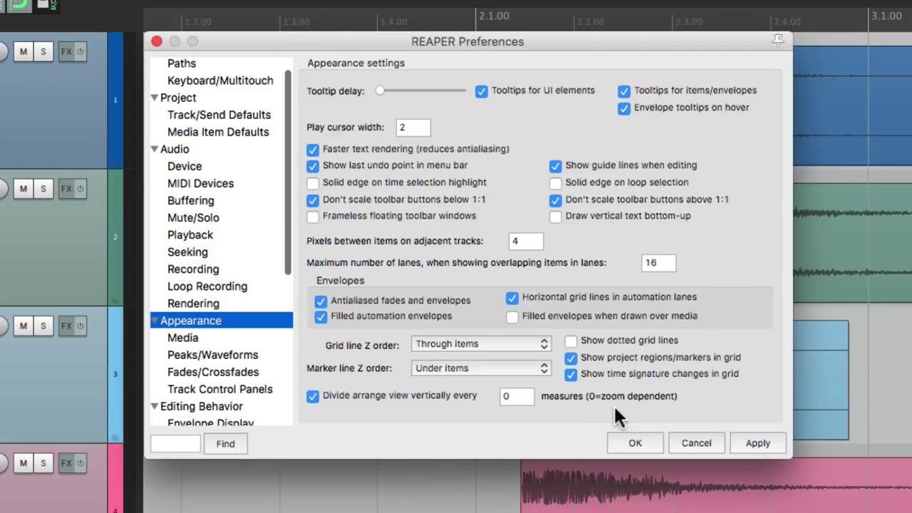
{"action": "left_click", "coordinate": [633, 442]}
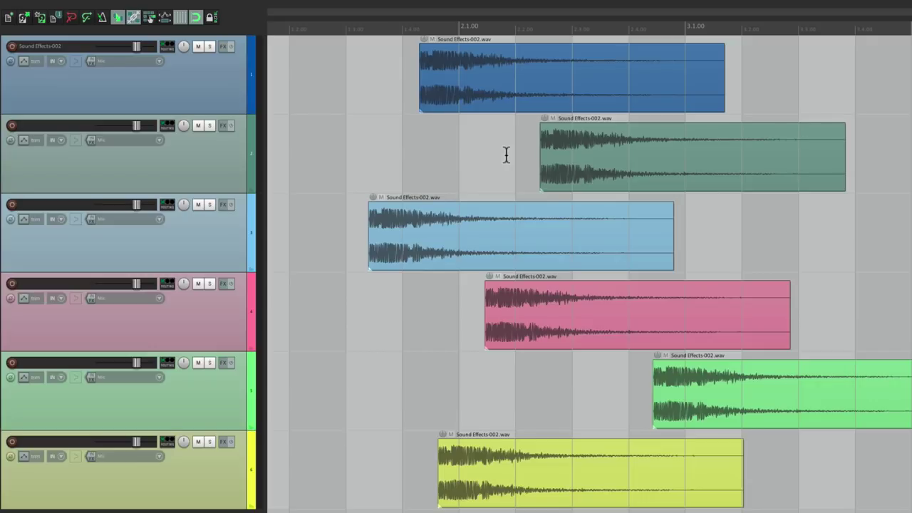
{"action": "scroll", "coordinate": [563, 152], "scroll_direction": "up", "scroll_amount": 6}
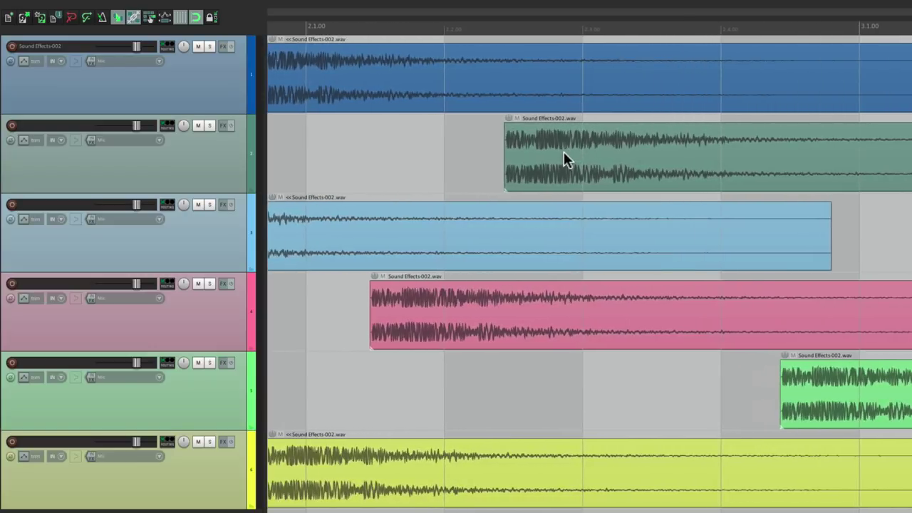
{"action": "scroll", "coordinate": [564, 151], "scroll_direction": "right", "scroll_amount": 5}
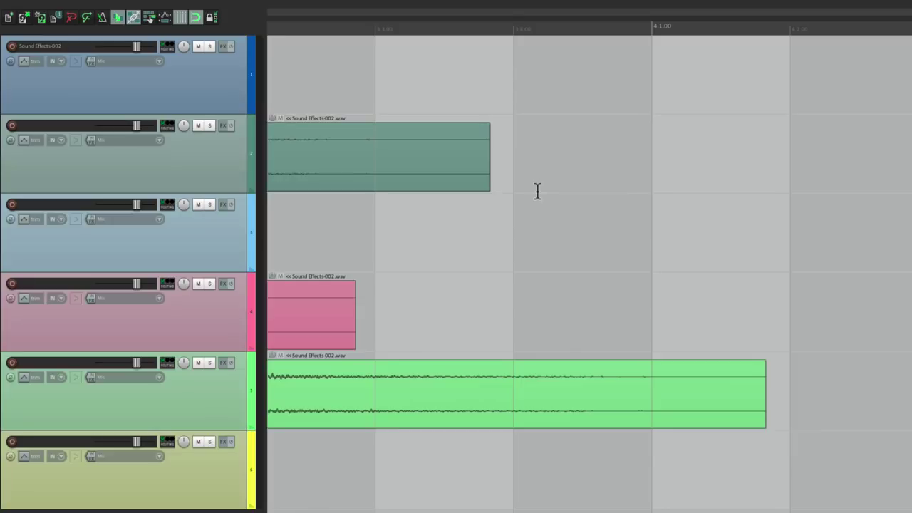
{"action": "scroll", "coordinate": [641, 220], "scroll_direction": "down", "scroll_amount": 5}
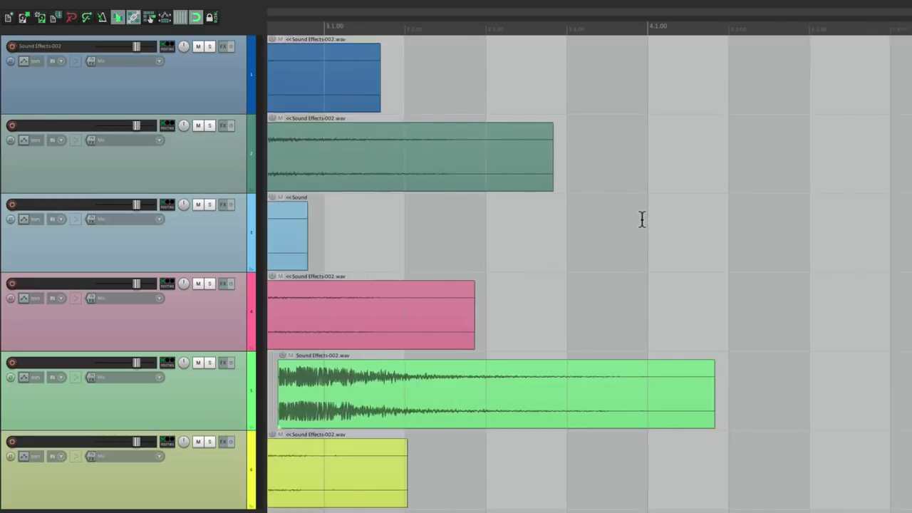
{"action": "scroll", "coordinate": [641, 221], "scroll_direction": "right", "scroll_amount": 3}
{"action": "scroll", "coordinate": [642, 220], "scroll_direction": "down", "scroll_amount": 4}
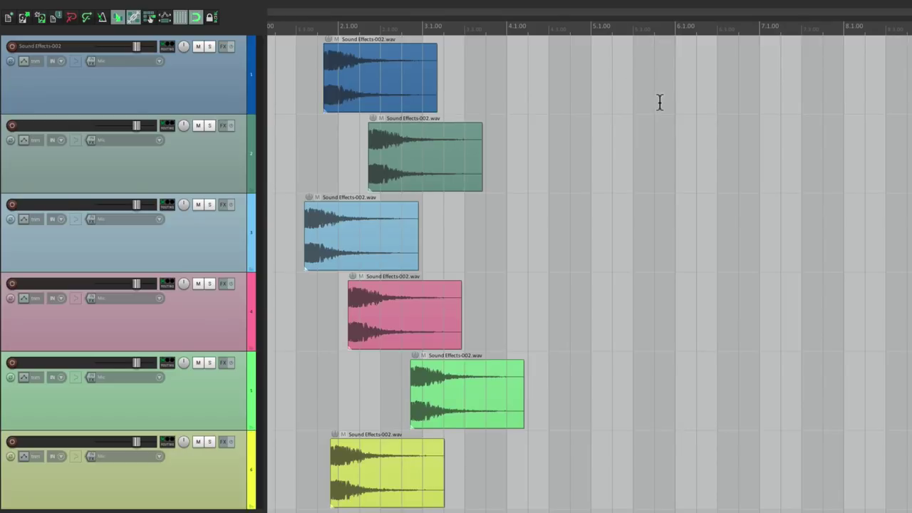
{"action": "scroll", "coordinate": [660, 102], "scroll_direction": "down", "scroll_amount": 3}
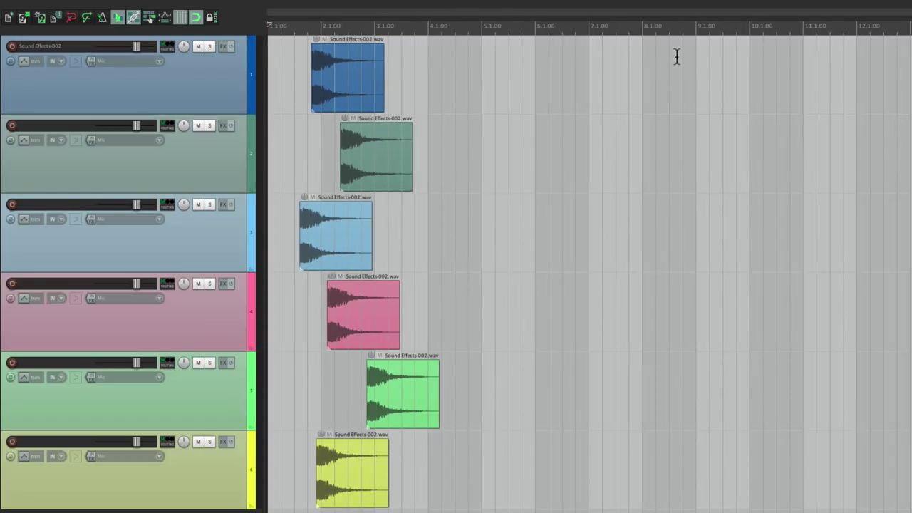
{"action": "scroll", "coordinate": [708, 116], "scroll_direction": "down", "scroll_amount": 2}
{"action": "scroll", "coordinate": [708, 116], "scroll_direction": "down", "scroll_amount": 2}
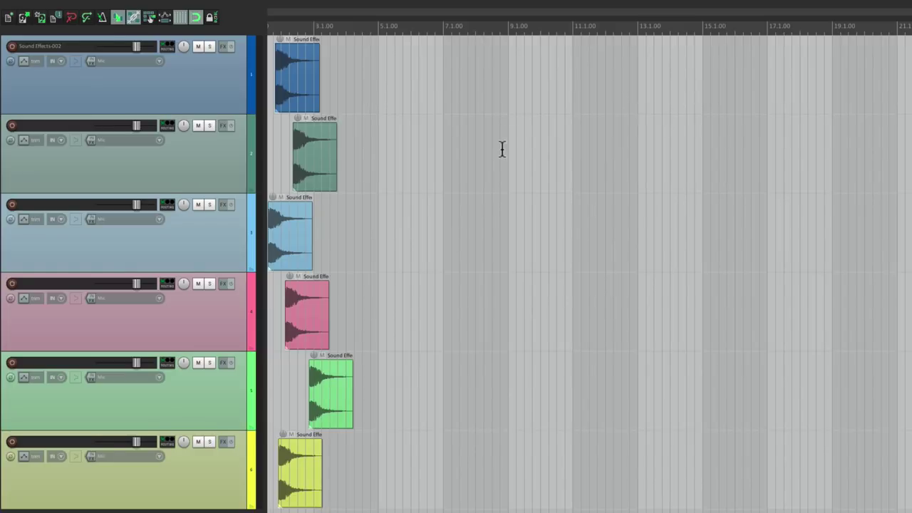
{"action": "scroll", "coordinate": [502, 147], "scroll_direction": "up", "scroll_amount": 4}
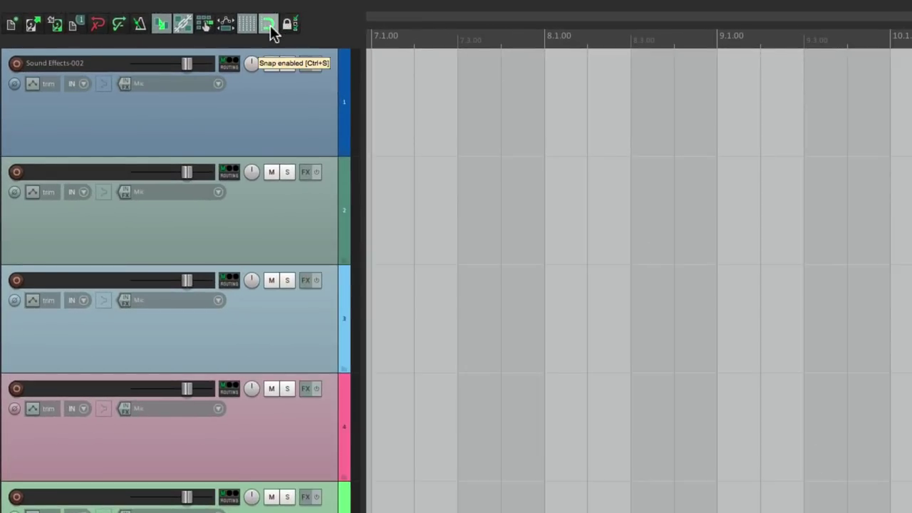
In Snap/Grid Settings, try grid line spacing 1/8 and then 1/16
{"action": "right_click", "coordinate": [271, 25]}
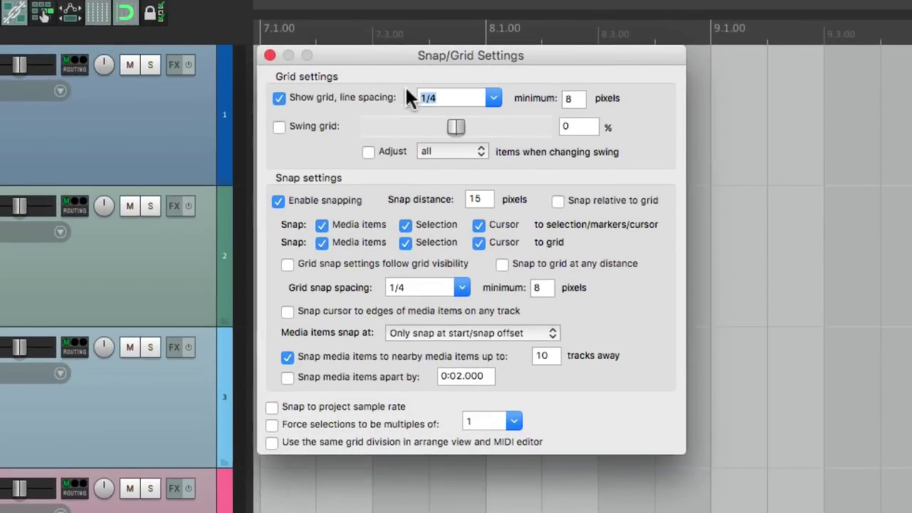
{"action": "left_click", "coordinate": [493, 99]}
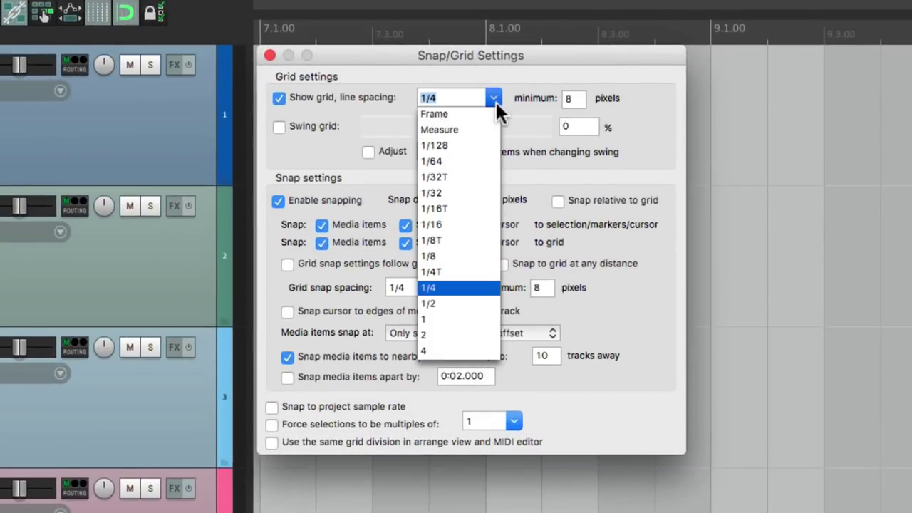
{"action": "left_click", "coordinate": [453, 254]}
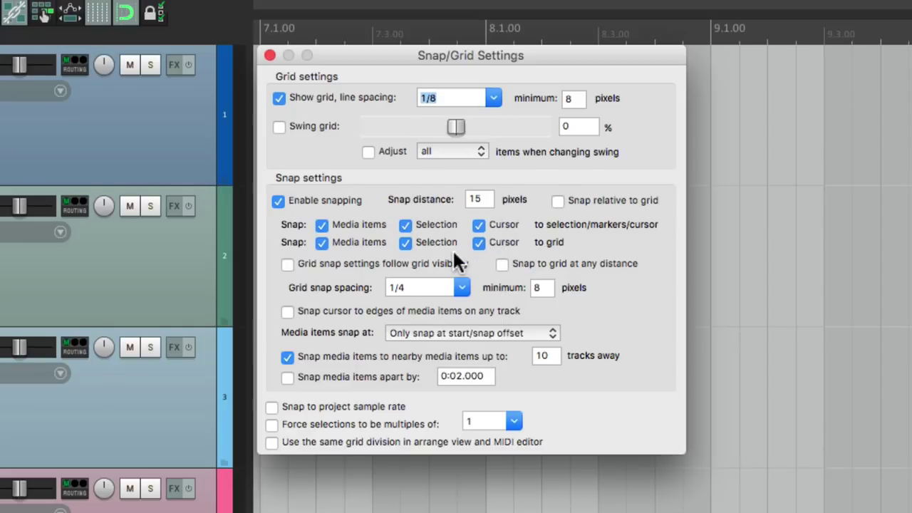
{"action": "scroll", "coordinate": [581, 102], "scroll_direction": "up", "scroll_amount": 4}
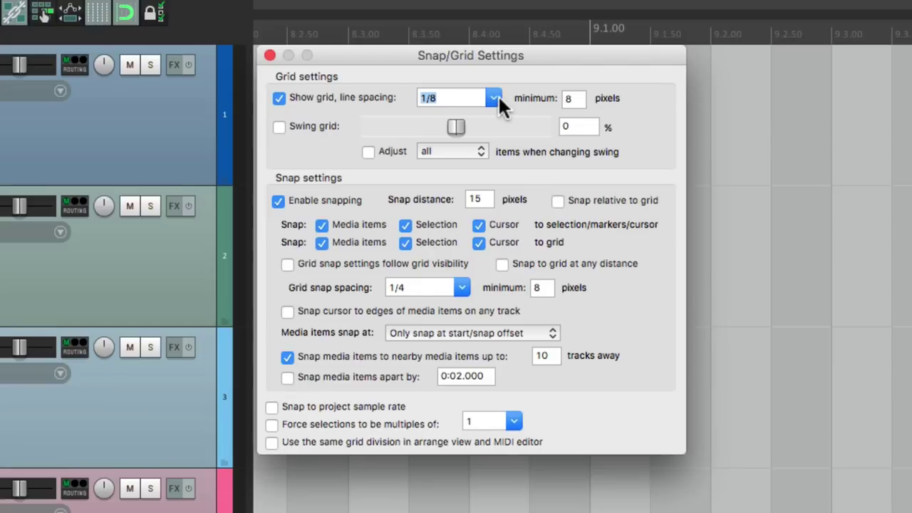
{"action": "left_click", "coordinate": [498, 98]}
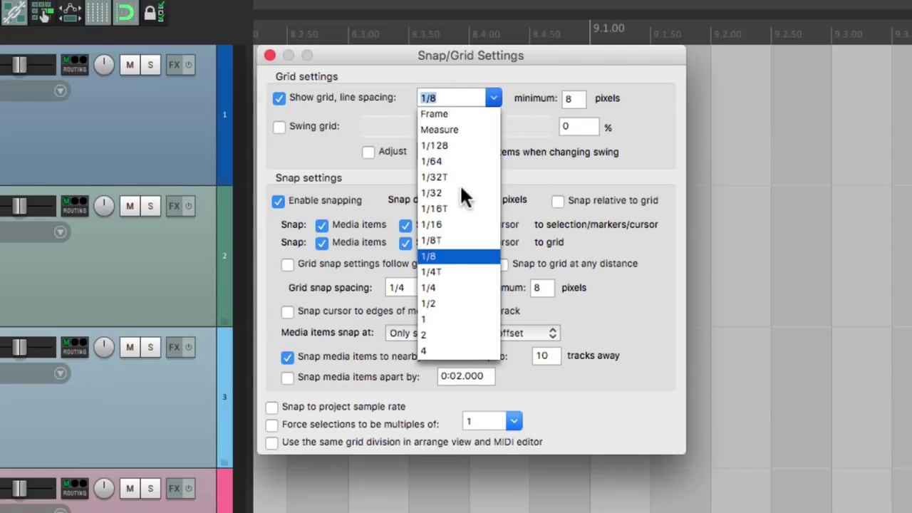
{"action": "left_click", "coordinate": [458, 228]}
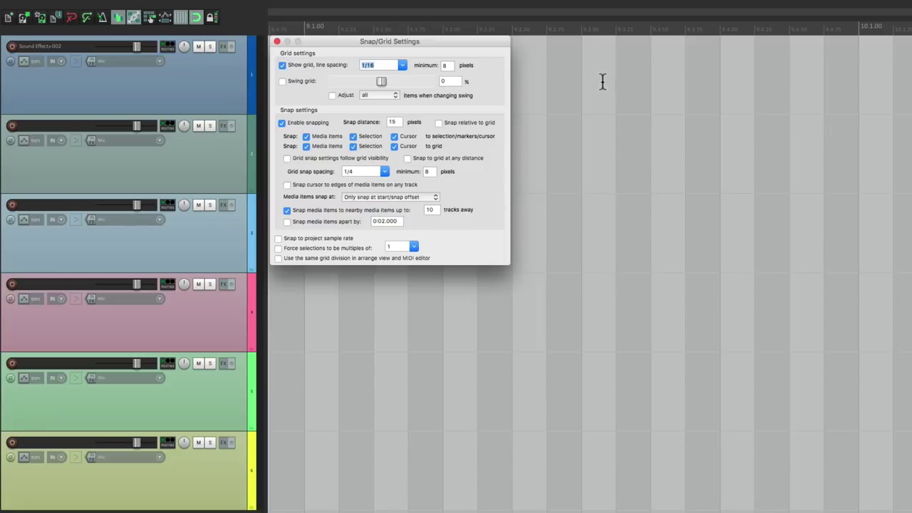
{"action": "scroll", "coordinate": [603, 87], "scroll_direction": "up", "scroll_amount": 2}
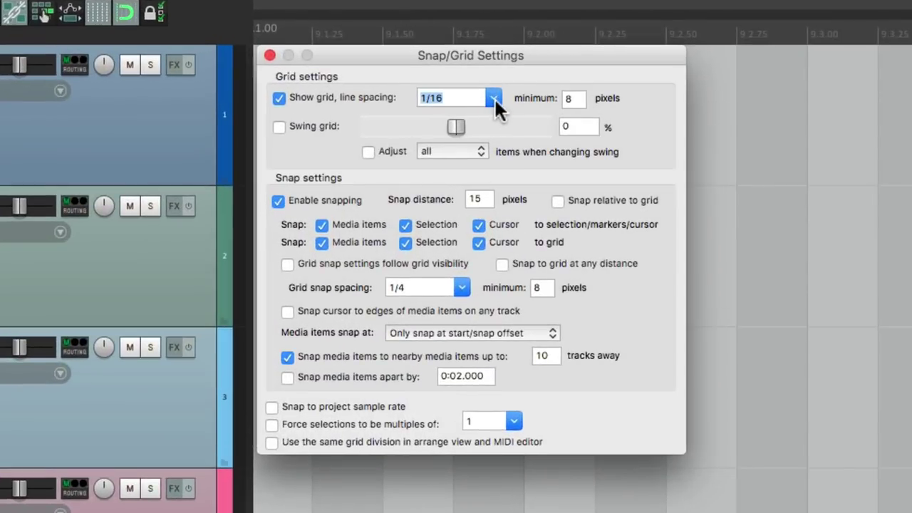
Change grid line spacing to 1/32, then settle on Measure
{"action": "left_click", "coordinate": [403, 65]}
{"action": "left_click", "coordinate": [470, 190]}
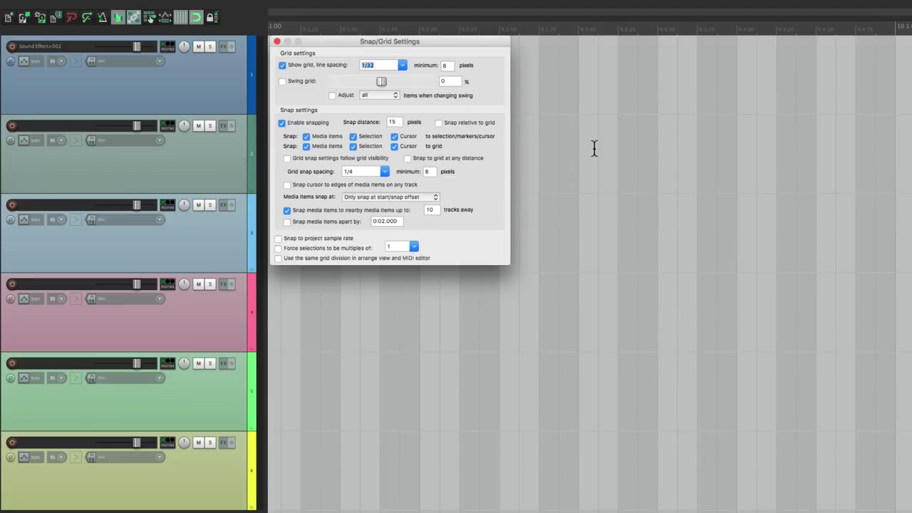
{"action": "scroll", "coordinate": [595, 147], "scroll_direction": "up", "scroll_amount": 1}
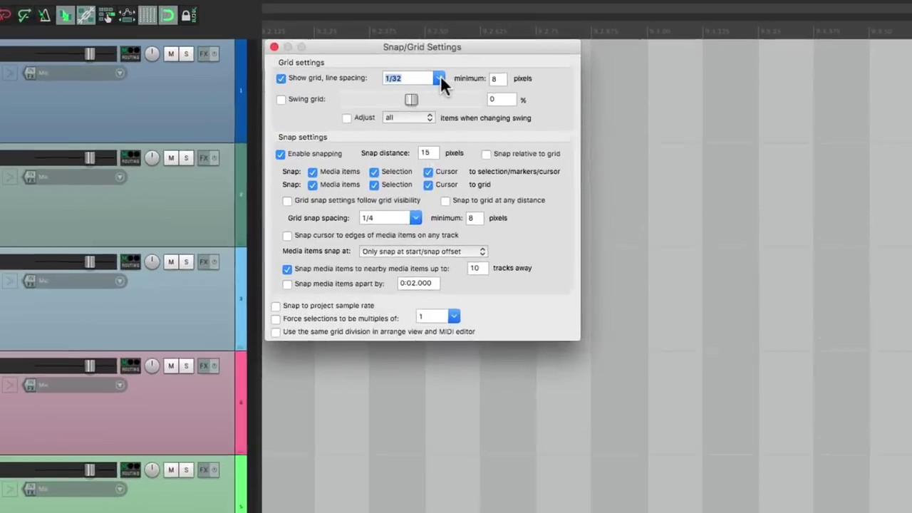
{"action": "left_click", "coordinate": [403, 65]}
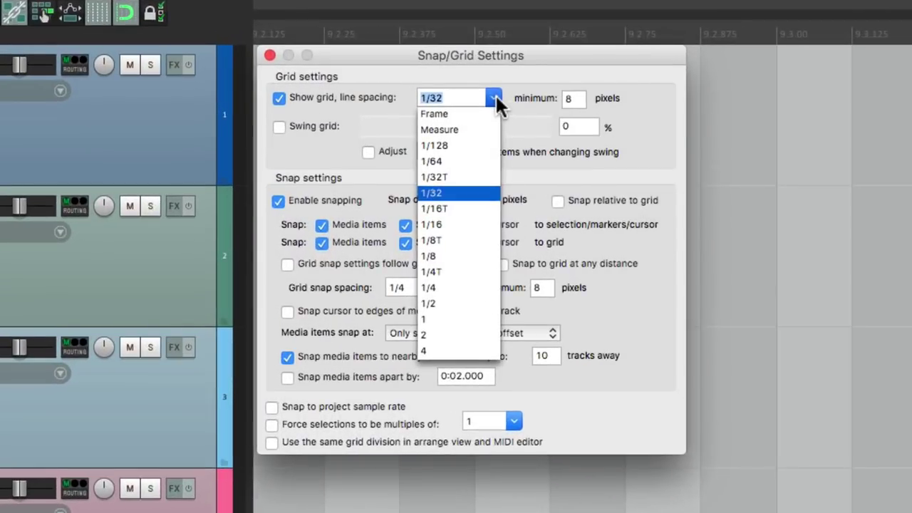
{"action": "left_click", "coordinate": [471, 130]}
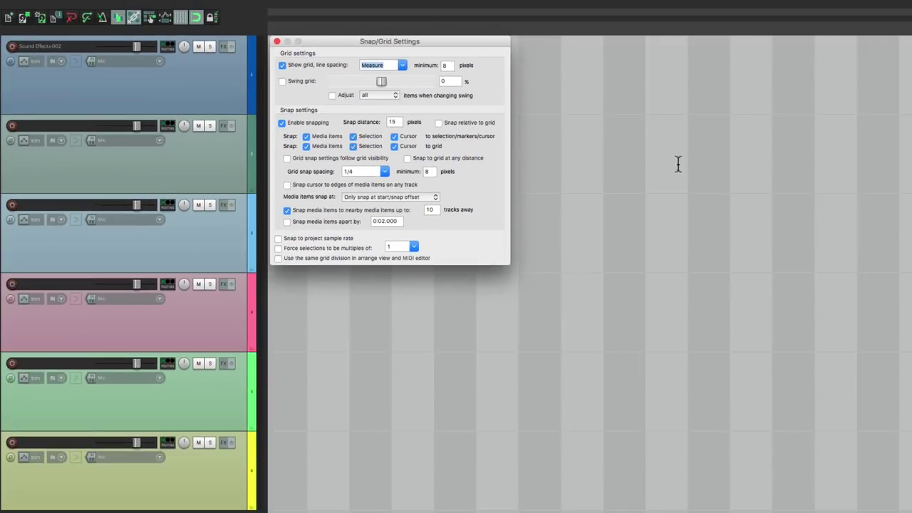
{"action": "scroll", "coordinate": [677, 164], "scroll_direction": "up", "scroll_amount": 4}
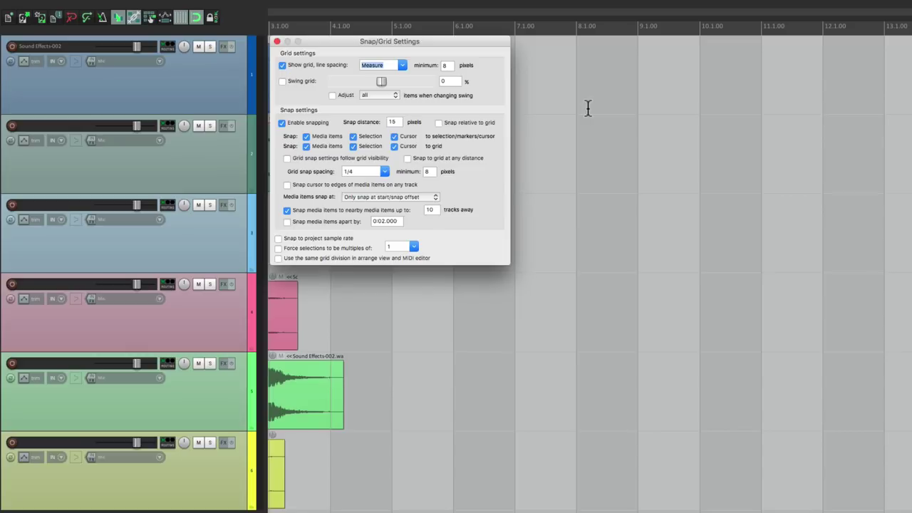
Set 'Divide arrange view vertically every' to 1 measure and apply it
{"action": "key", "text": "super+comma"}
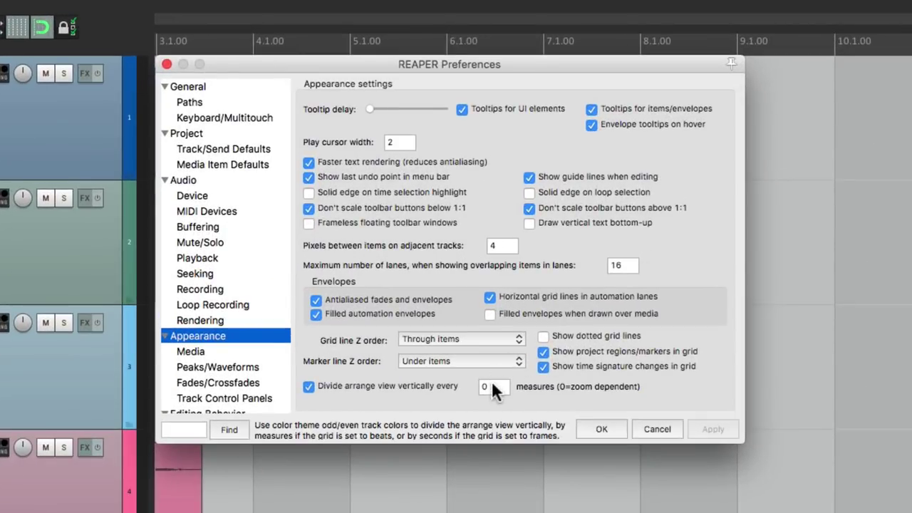
{"action": "left_click", "coordinate": [492, 385]}
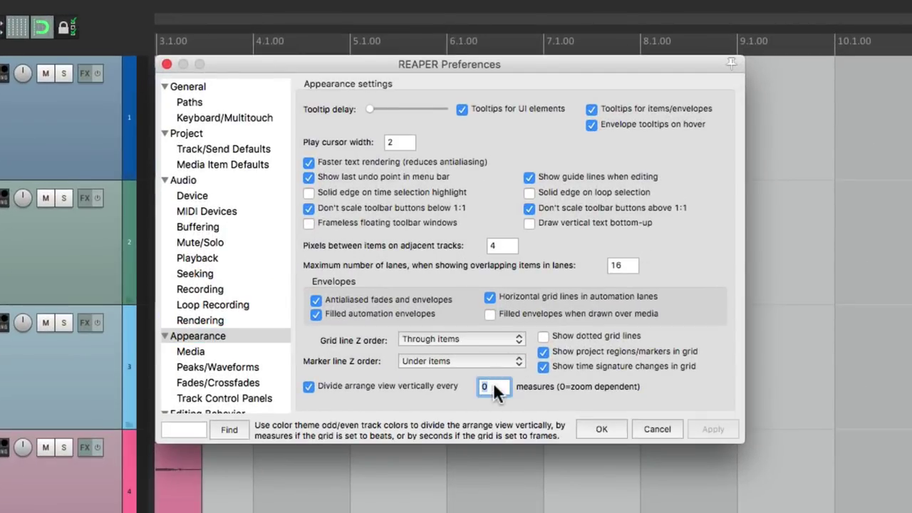
{"action": "type", "text": "1"}
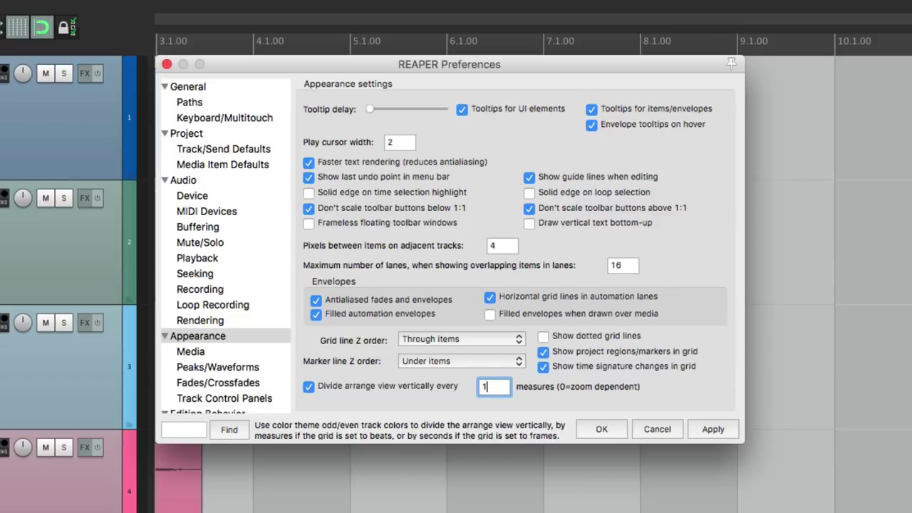
{"action": "left_click", "coordinate": [595, 428]}
{"action": "scroll", "coordinate": [620, 222], "scroll_direction": "up", "scroll_amount": 2}
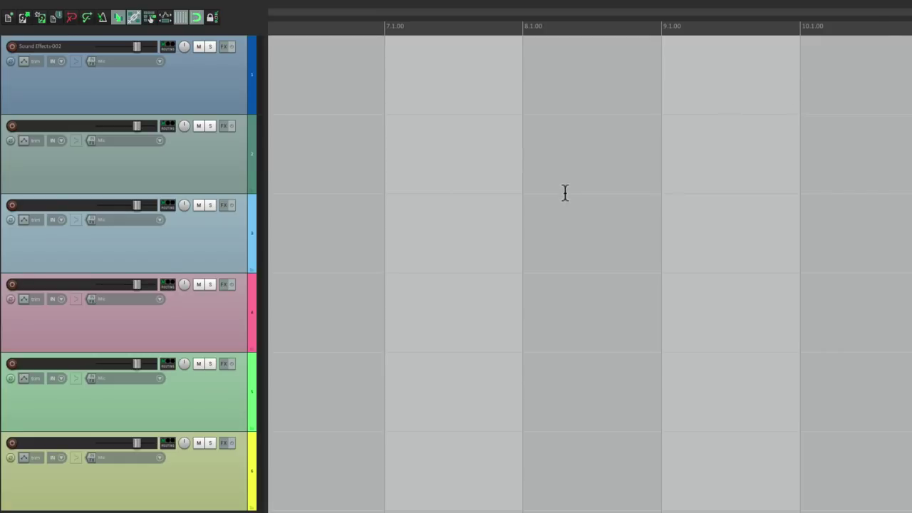
{"action": "scroll", "coordinate": [564, 192], "scroll_direction": "down", "scroll_amount": 4}
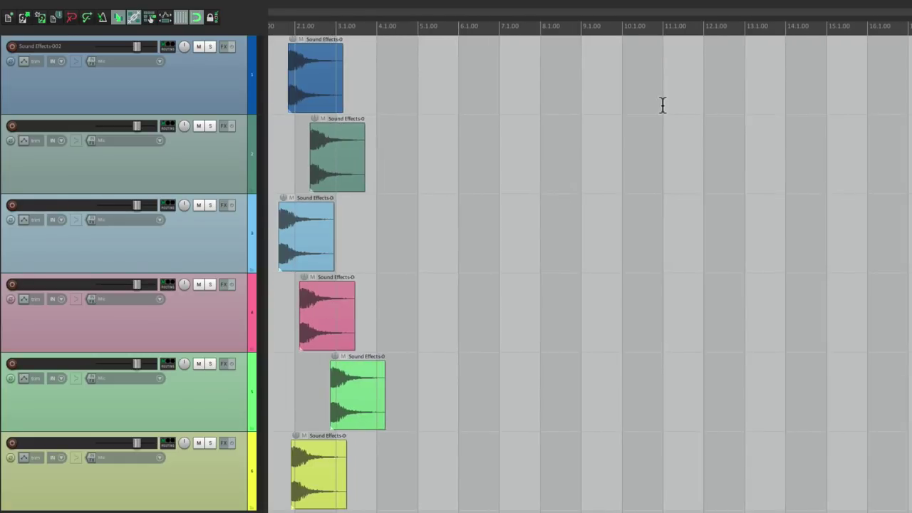
{"action": "scroll", "coordinate": [663, 105], "scroll_direction": "up", "scroll_amount": 4}
{"action": "scroll", "coordinate": [663, 105], "scroll_direction": "down", "scroll_amount": 2}
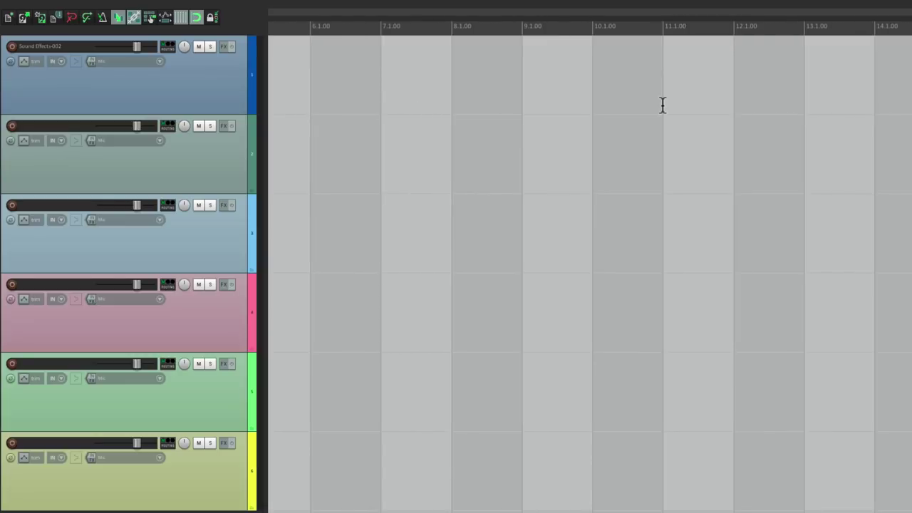
Change the vertical division value to 2 measures and confirm
{"action": "key", "text": "super+comma"}
{"action": "left_click", "coordinate": [486, 247]}
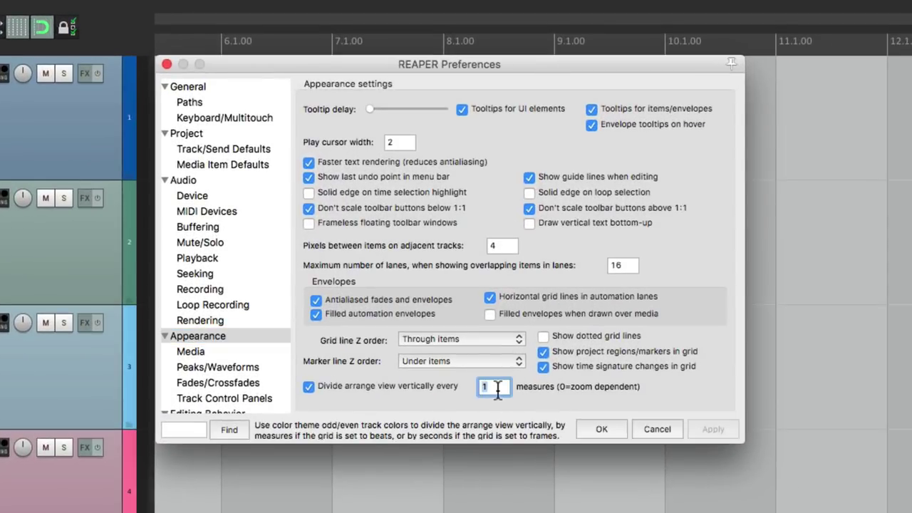
{"action": "type", "text": "4"}
{"action": "key", "text": "Return"}
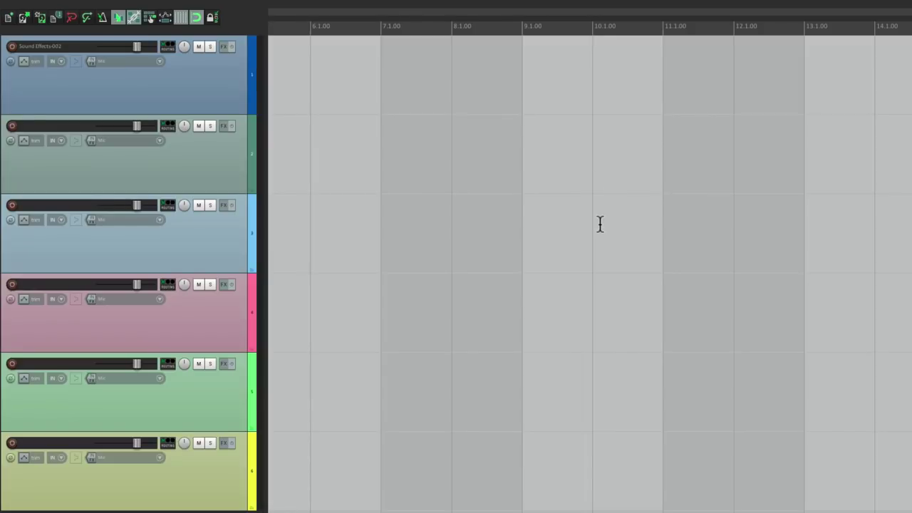
{"action": "scroll", "coordinate": [627, 116], "scroll_direction": "left", "scroll_amount": 5}
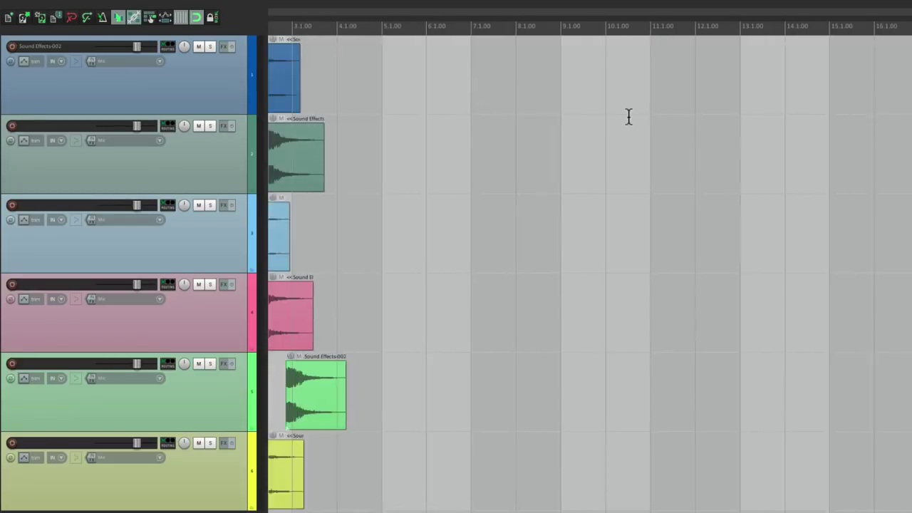
{"action": "scroll", "coordinate": [627, 116], "scroll_direction": "right", "scroll_amount": 10}
{"action": "scroll", "coordinate": [629, 116], "scroll_direction": "up", "scroll_amount": 2}
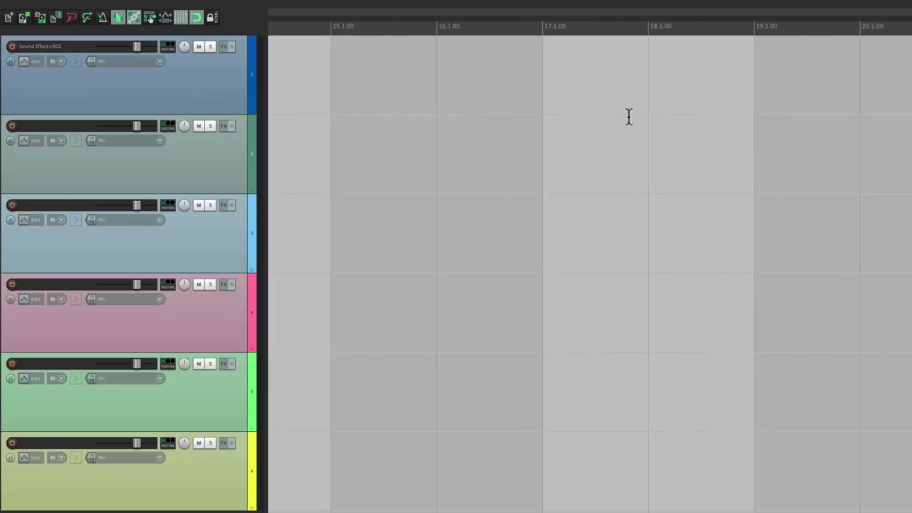
{"action": "scroll", "coordinate": [628, 116], "scroll_direction": "down", "scroll_amount": 5}
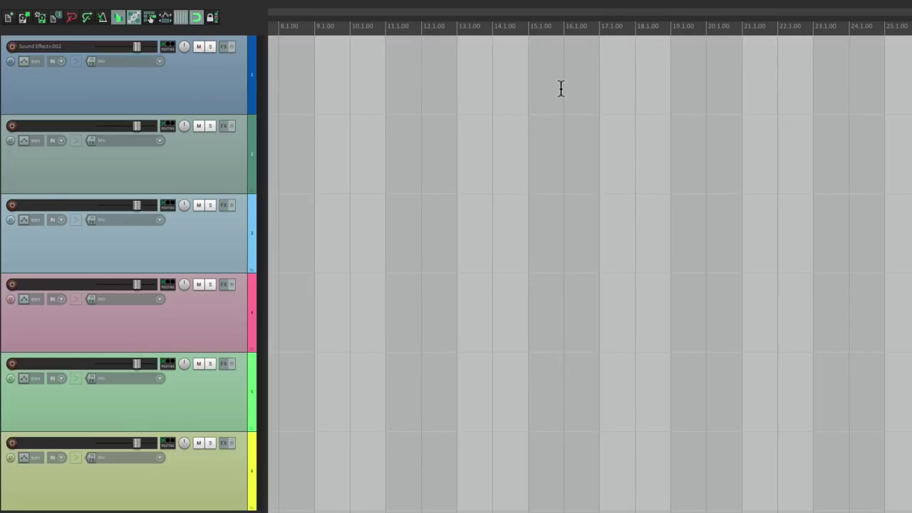
Replace the division value with 0 so shading bands follow the zoom level
{"action": "key", "text": "super+comma"}
{"action": "double_click", "coordinate": [486, 243]}
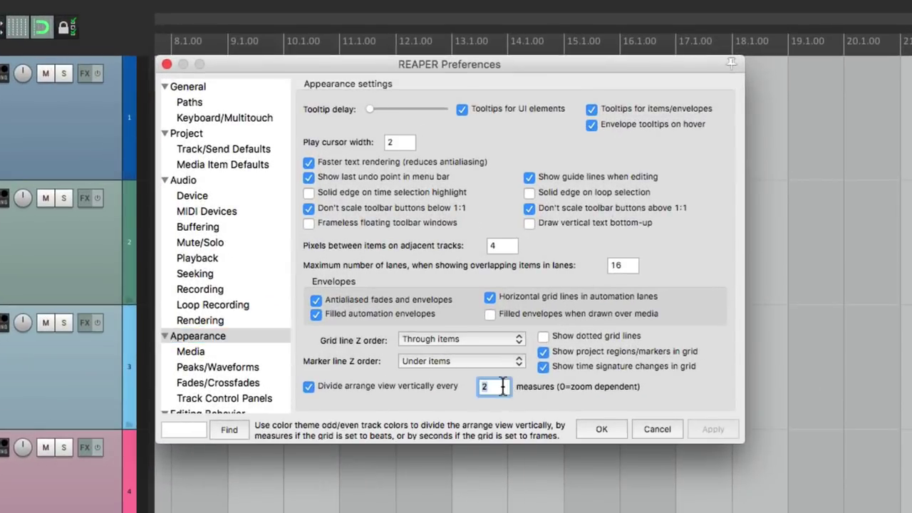
{"action": "type", "text": "4"}
{"action": "key", "text": "Return"}
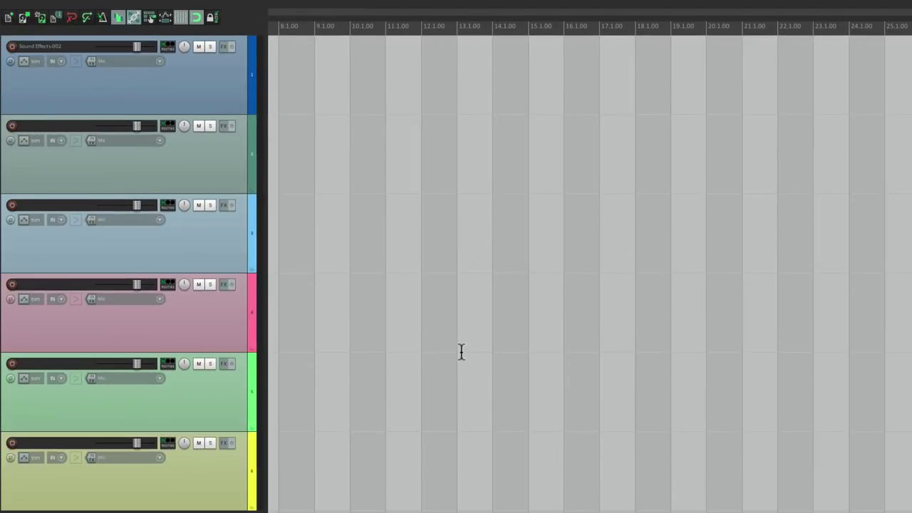
{"action": "scroll", "coordinate": [461, 351], "scroll_direction": "up", "scroll_amount": 6}
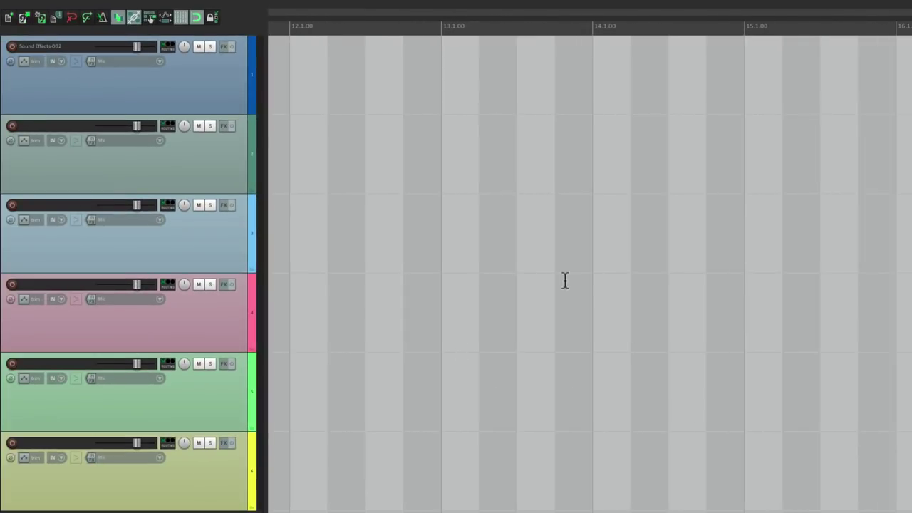
{"action": "scroll", "coordinate": [566, 280], "scroll_direction": "down", "scroll_amount": 8}
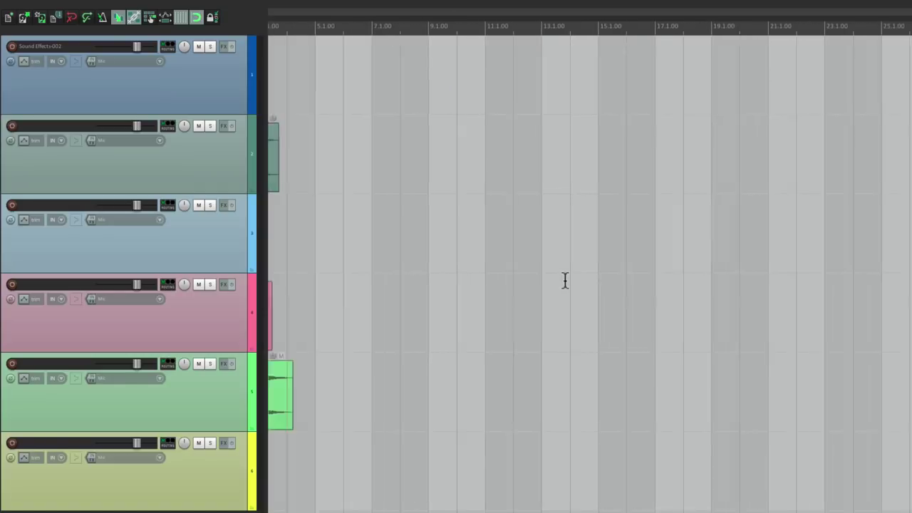
{"action": "scroll", "coordinate": [580, 173], "scroll_direction": "up", "scroll_amount": 3}
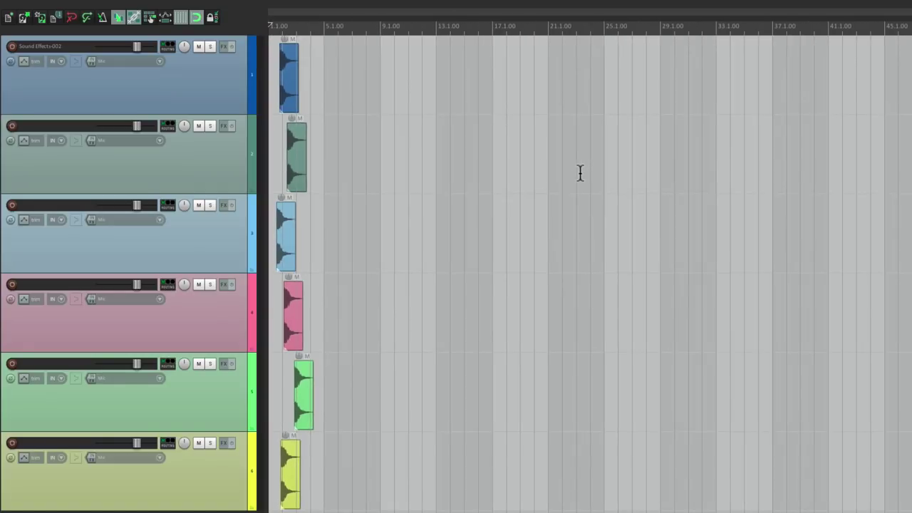
{"action": "scroll", "coordinate": [580, 173], "scroll_direction": "right", "scroll_amount": 6}
{"action": "scroll", "coordinate": [581, 173], "scroll_direction": "left", "scroll_amount": 6}
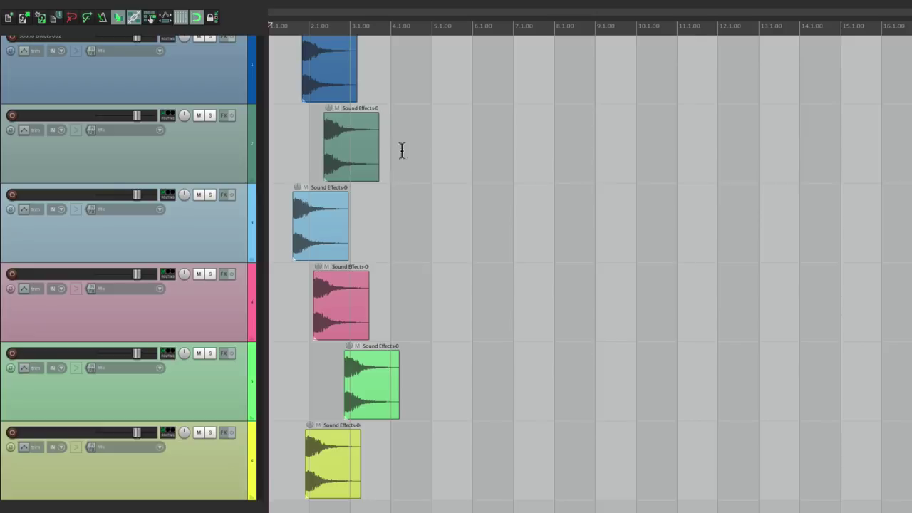
{"action": "scroll", "coordinate": [278, 121], "scroll_direction": "up", "scroll_amount": 2}
{"action": "scroll", "coordinate": [278, 121], "scroll_direction": "up", "scroll_amount": 5}
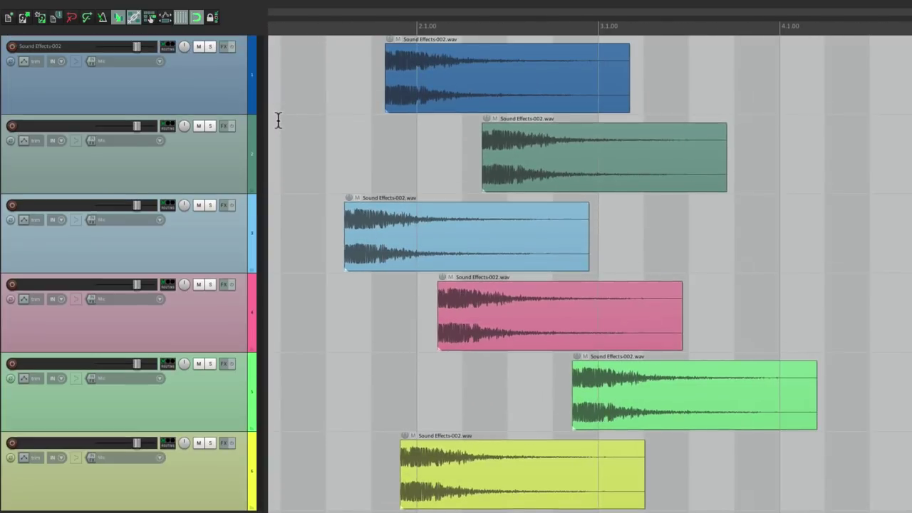
Turn off the vertical arrange-view division in Appearance preferences, restoring alternating track shading
{"action": "key", "text": "super+comma"}
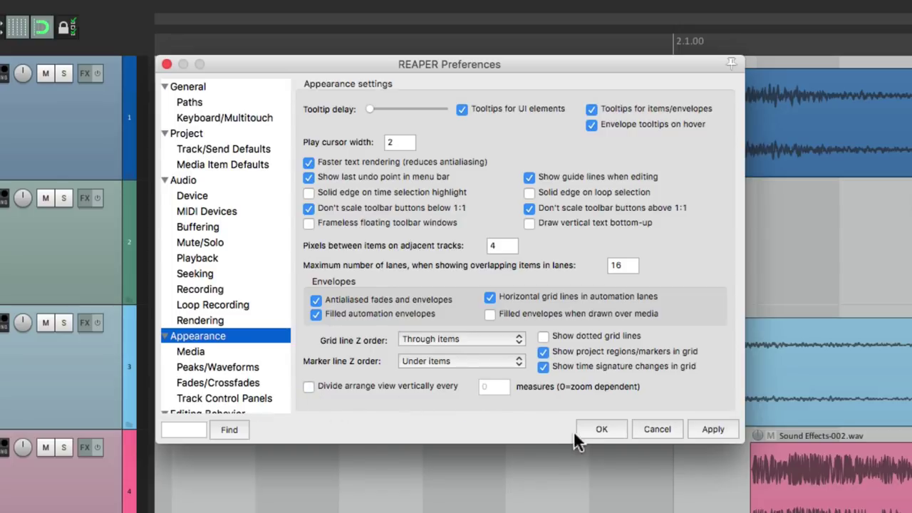
{"action": "left_click", "coordinate": [600, 429]}
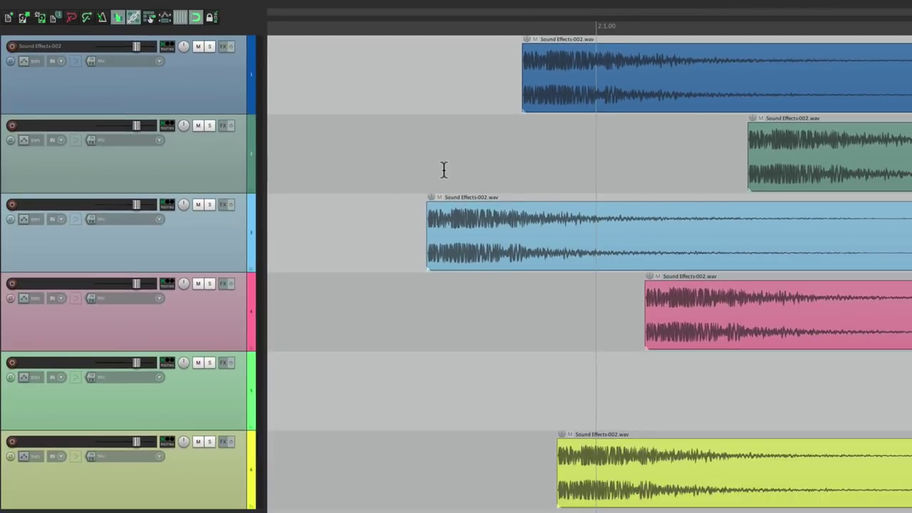
{"action": "scroll", "coordinate": [443, 170], "scroll_direction": "down", "scroll_amount": 5}
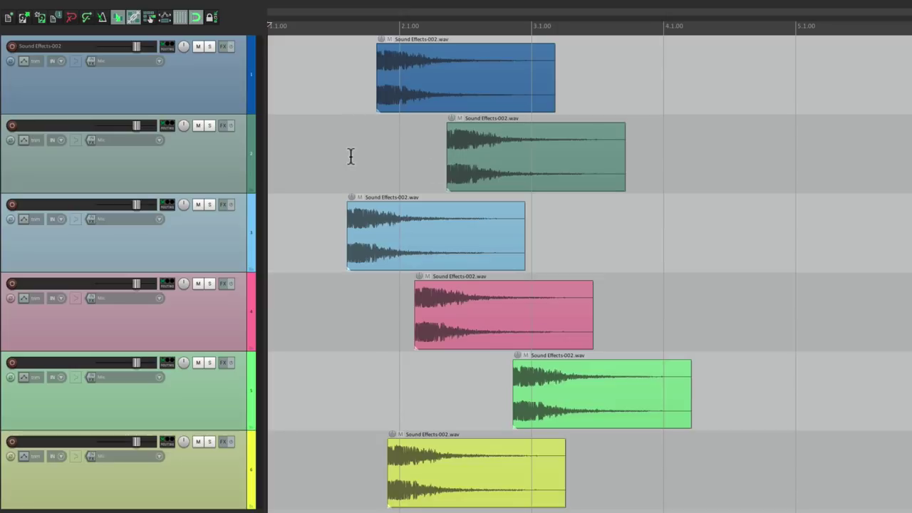